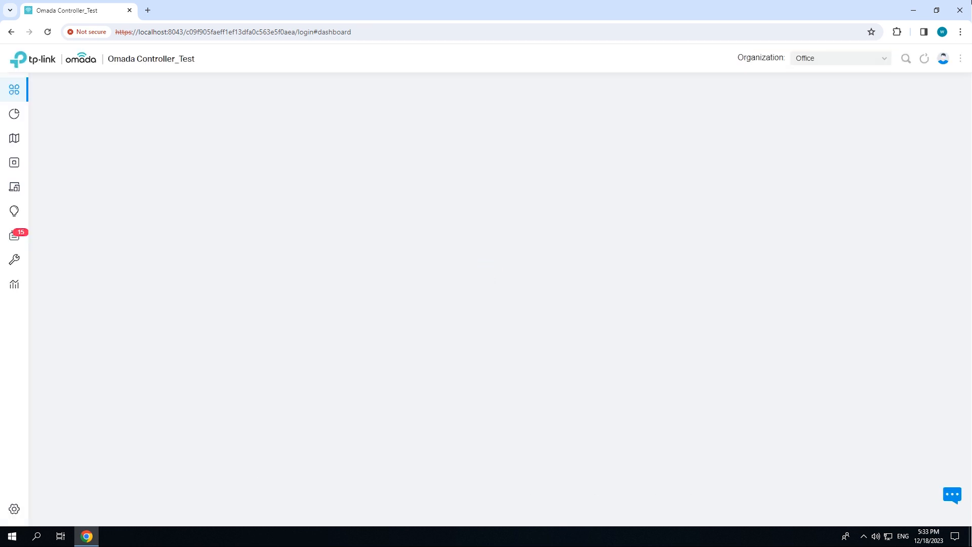
# Open the office Wi-Fi wireless network for editing and enable its WLAN schedule with the Radio off action
pyautogui.click(42, 509)
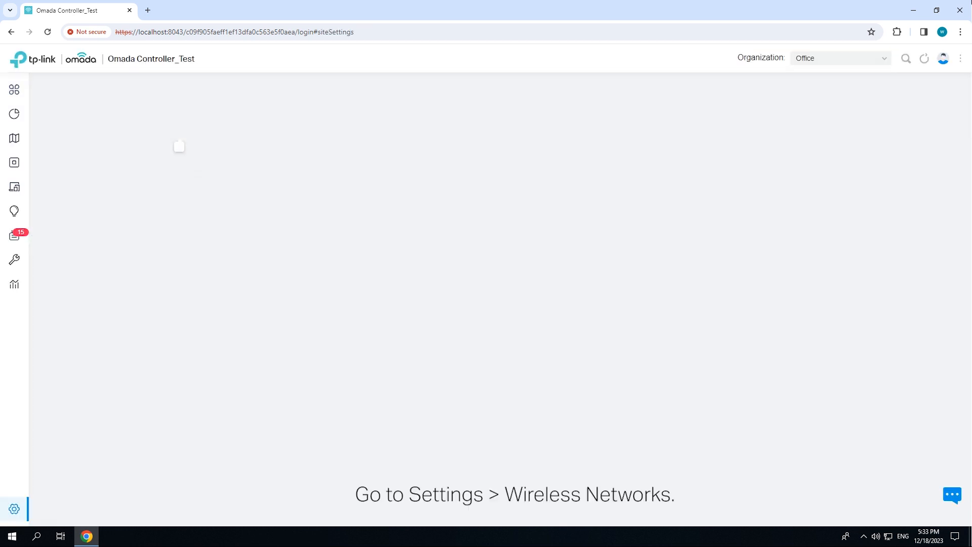
pyautogui.click(68, 156)
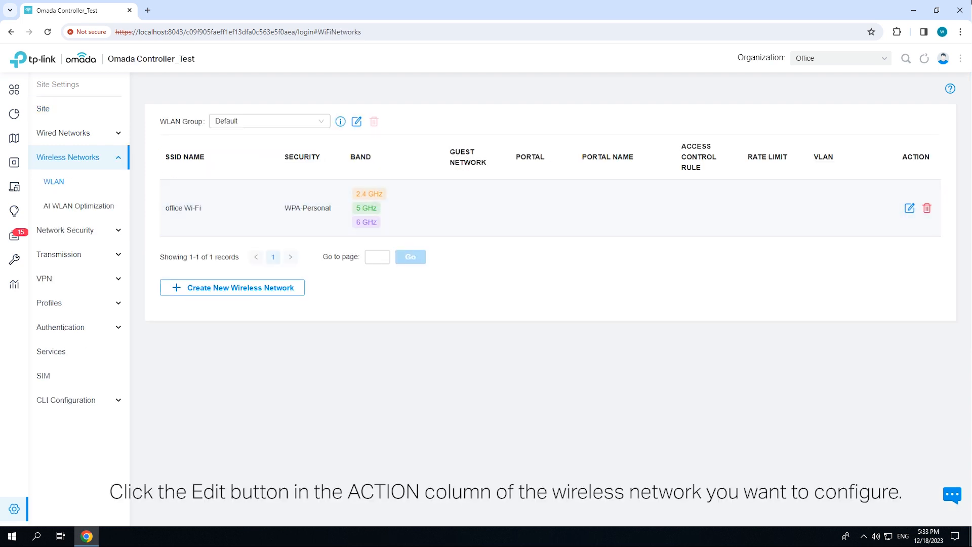
pyautogui.click(910, 207)
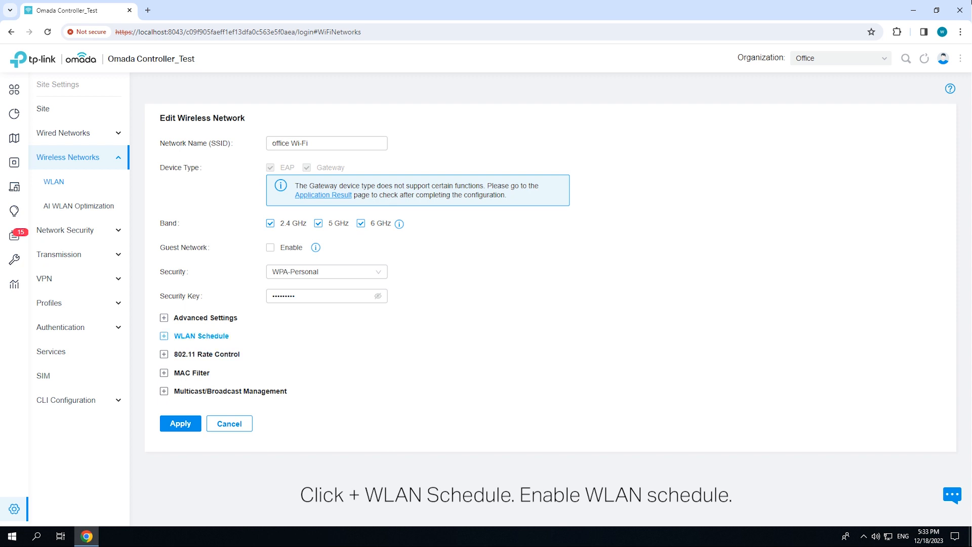
pyautogui.click(201, 336)
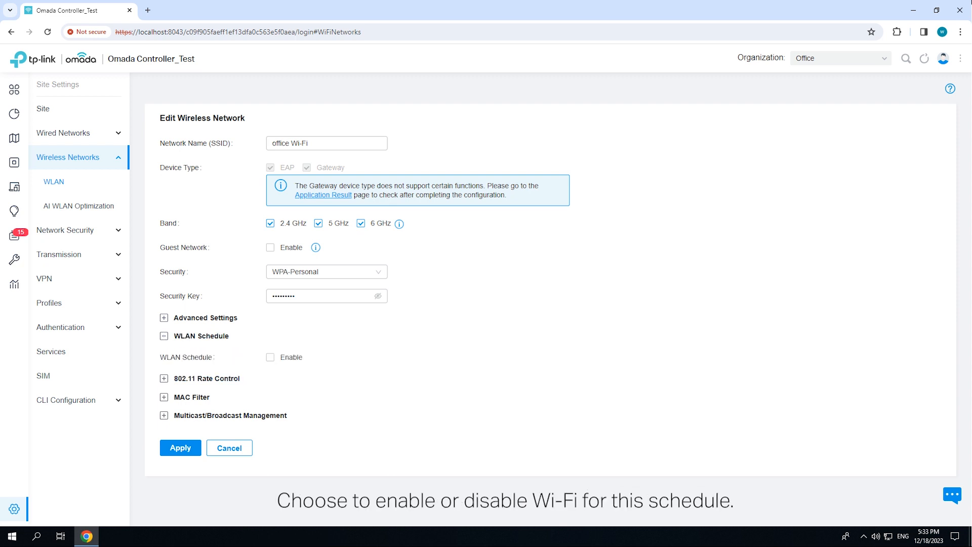
pyautogui.click(271, 357)
pyautogui.moveTo(321, 397)
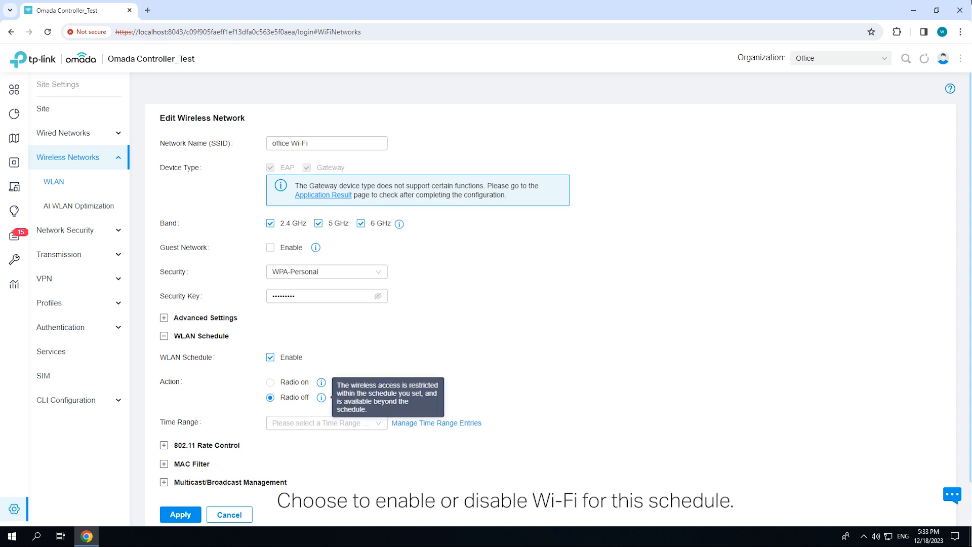
# Create a Weekday time range entry named After Hours covering 06:00 pm to 12:00 am and 12:00 am to 08:00 am
pyautogui.scroll(-1, 321, 397)
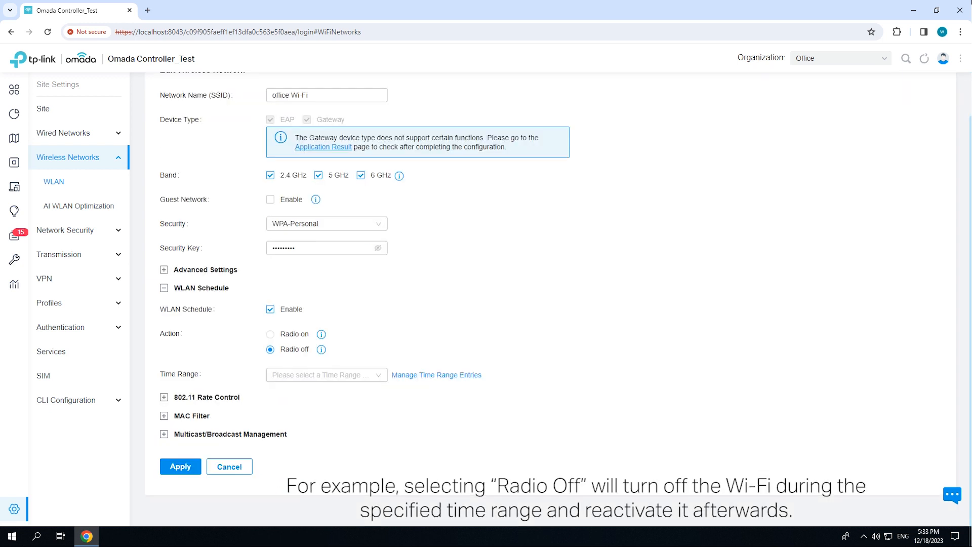
pyautogui.click(327, 375)
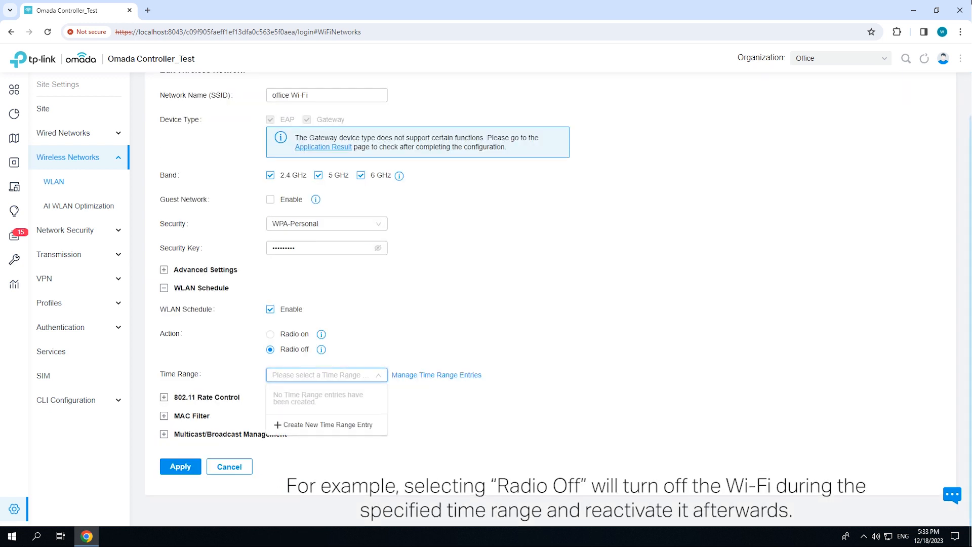
pyautogui.click(328, 425)
pyautogui.click(461, 207)
pyautogui.write('After Hours')
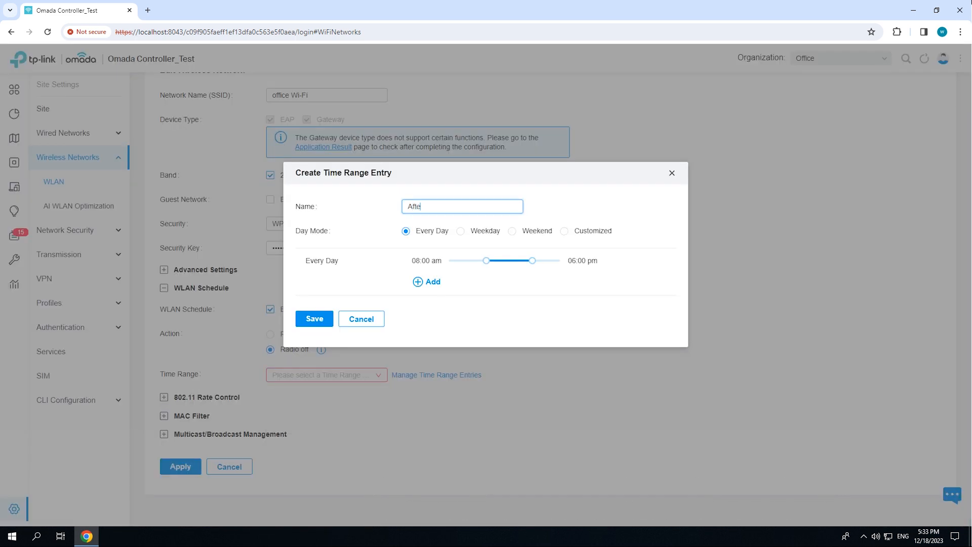
pyautogui.click(461, 231)
pyautogui.moveTo(486, 261); pyautogui.dragTo(449, 271)
pyautogui.click(427, 282)
pyautogui.click(314, 330)
# Assign the After Hours time range to the WLAN schedule and apply the wireless network settings
pyautogui.click(327, 375)
pyautogui.click(292, 392)
pyautogui.scroll(-2, 324, 392)
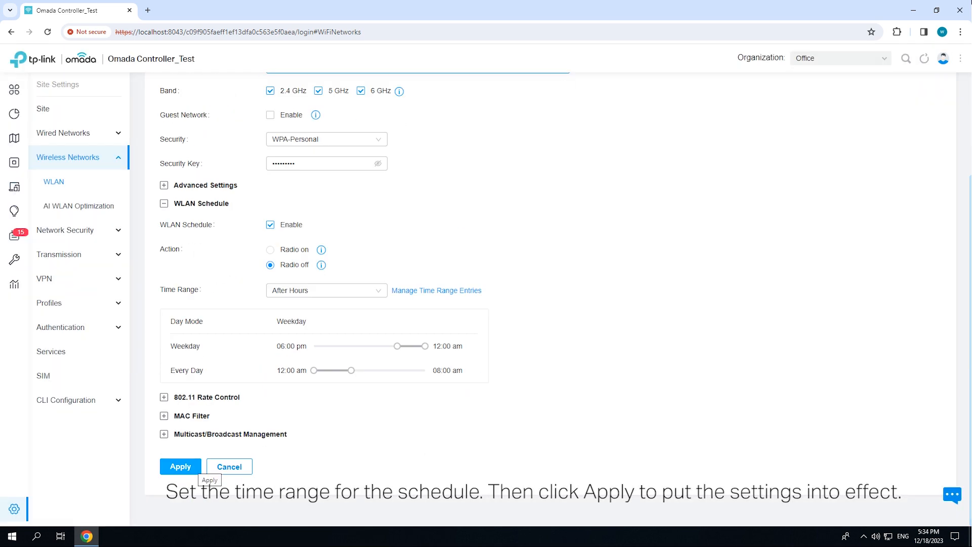
pyautogui.click(181, 466)
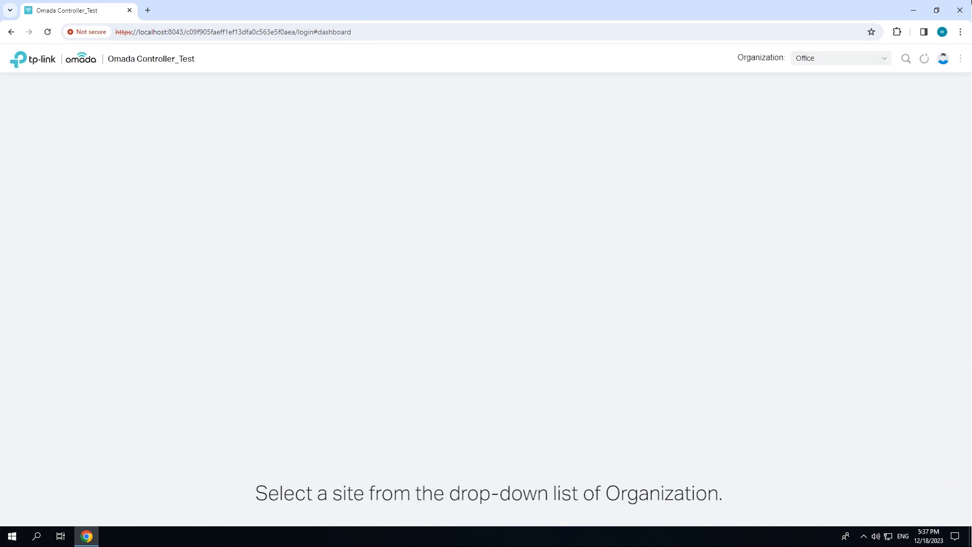
# Start a new port schedule in the site's service settings and name it Work Time
pyautogui.click(14, 508)
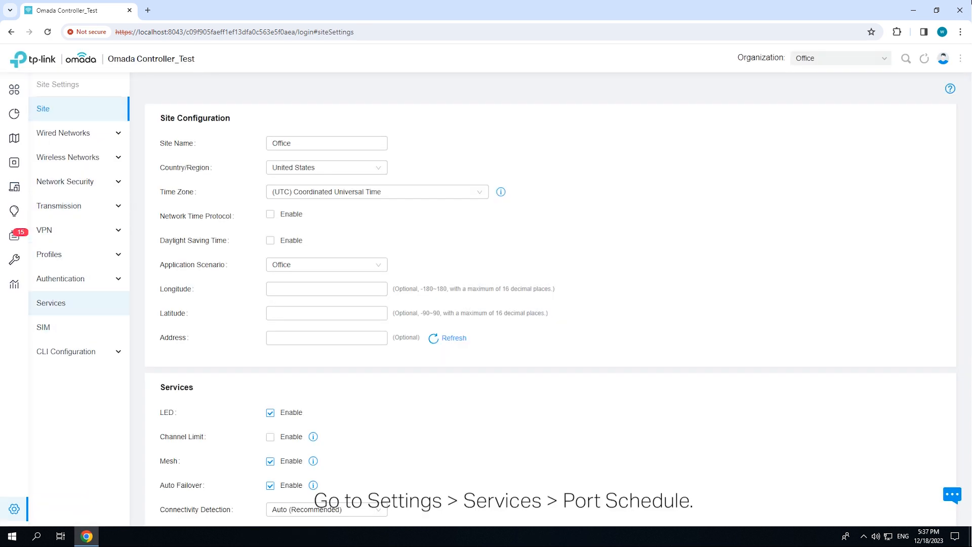
pyautogui.click(60, 302)
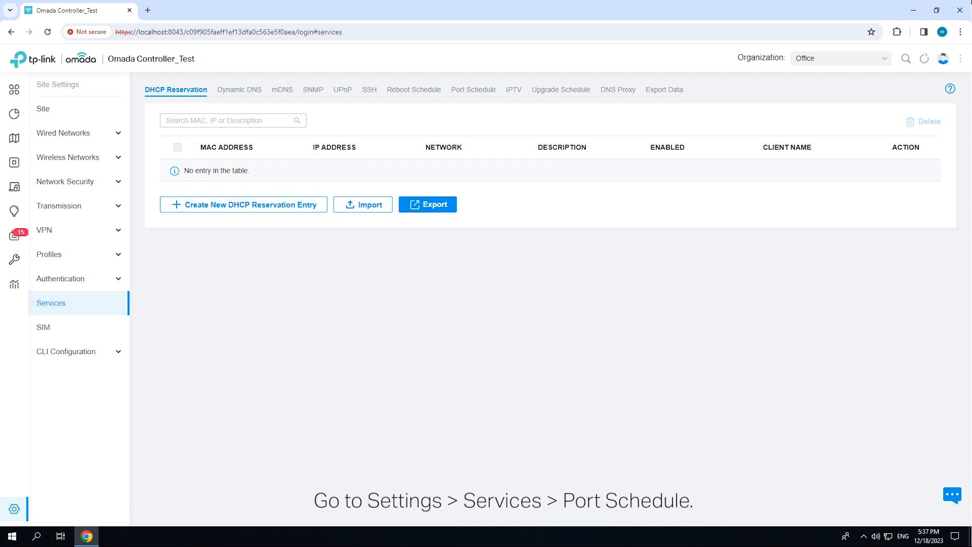
pyautogui.click(473, 89)
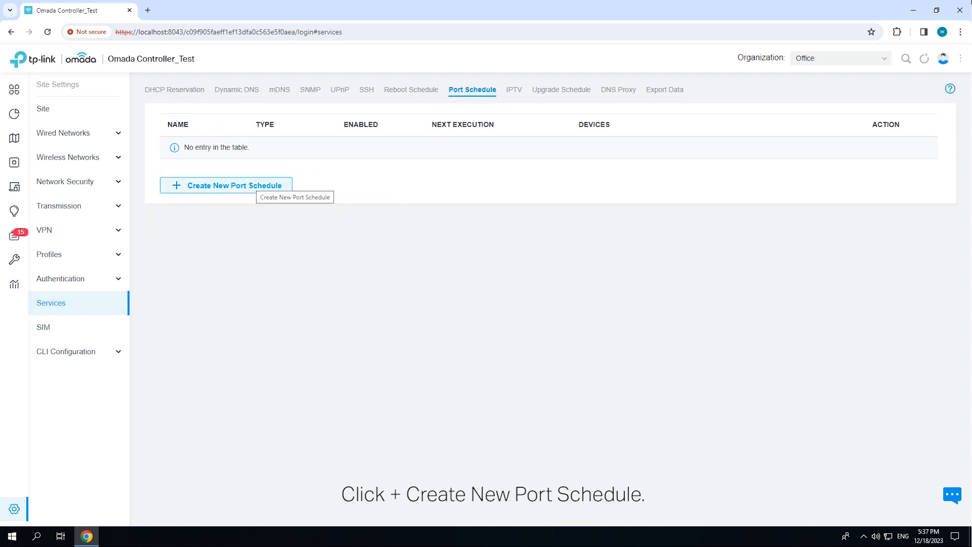
pyautogui.click(255, 185)
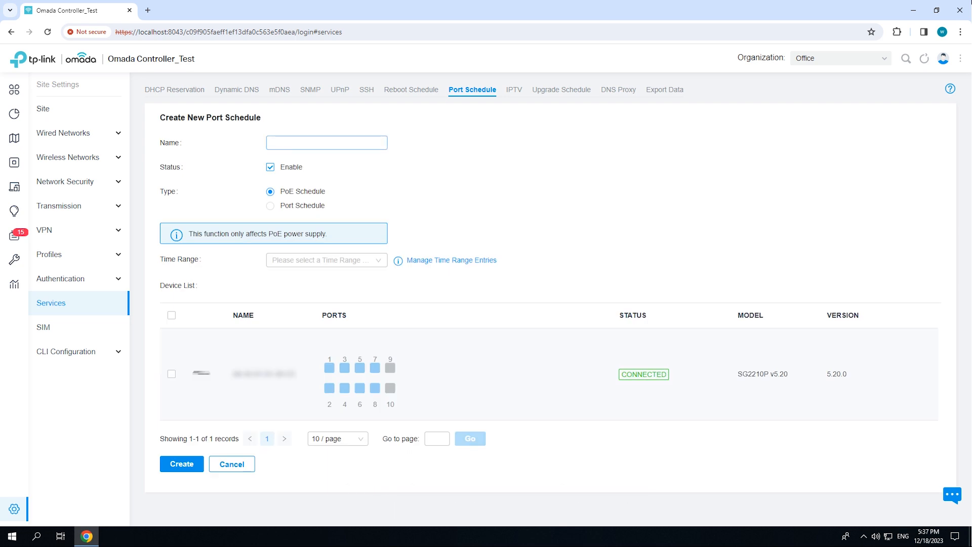
pyautogui.write('Work')
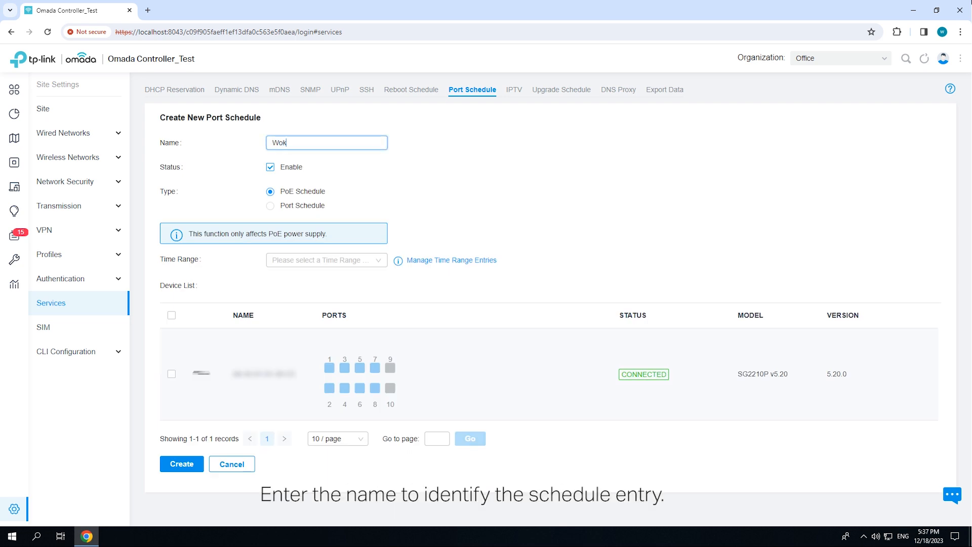
pyautogui.press('BackSpace')
pyautogui.press('BackSpace')
pyautogui.write('rk Time')
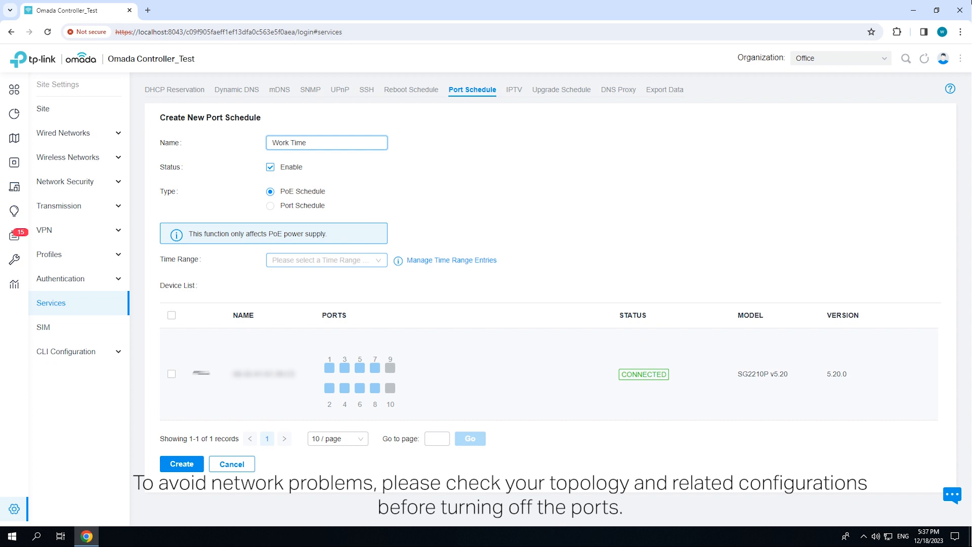
# Create a Weekday time range named PoE On from 08:00 am to 06:00 pm and assign it to the schedule
pyautogui.click(327, 260)
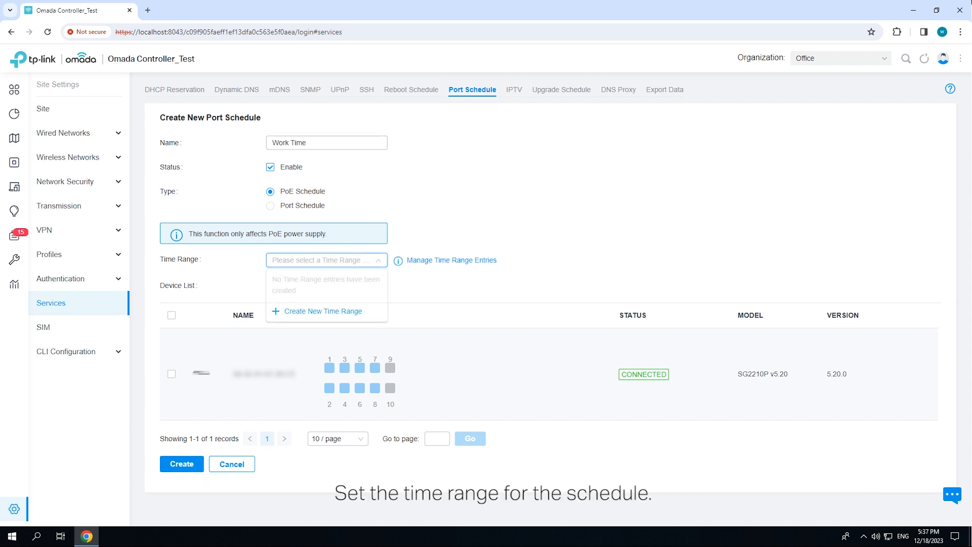
pyautogui.click(324, 310)
pyautogui.click(463, 206)
pyautogui.write('PoE On')
pyautogui.click(460, 228)
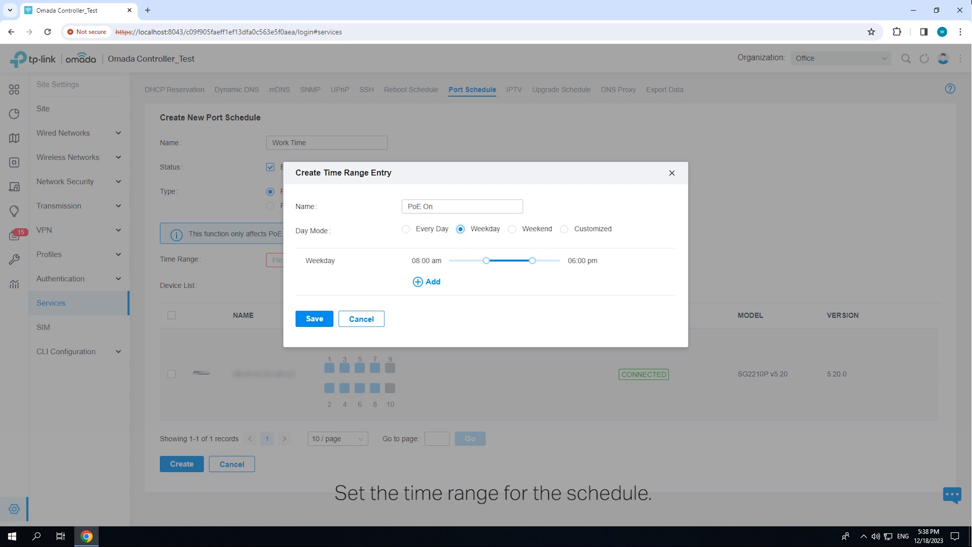
pyautogui.click(314, 319)
pyautogui.click(284, 278)
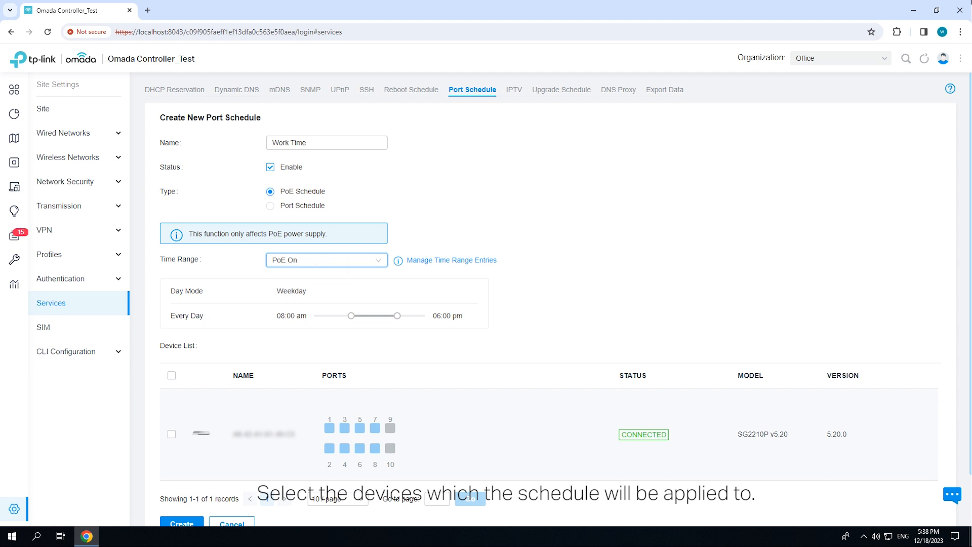
# Select ports 1 to 8 of the SG2210P switch for the PoE schedule and create it
pyautogui.scroll(-1, 550, 304)
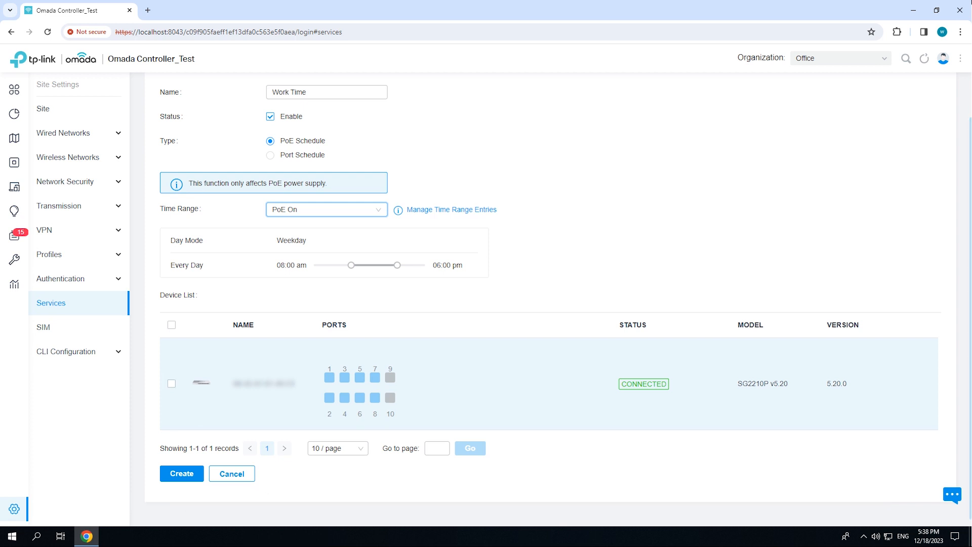
pyautogui.click(330, 378)
pyautogui.click(345, 378)
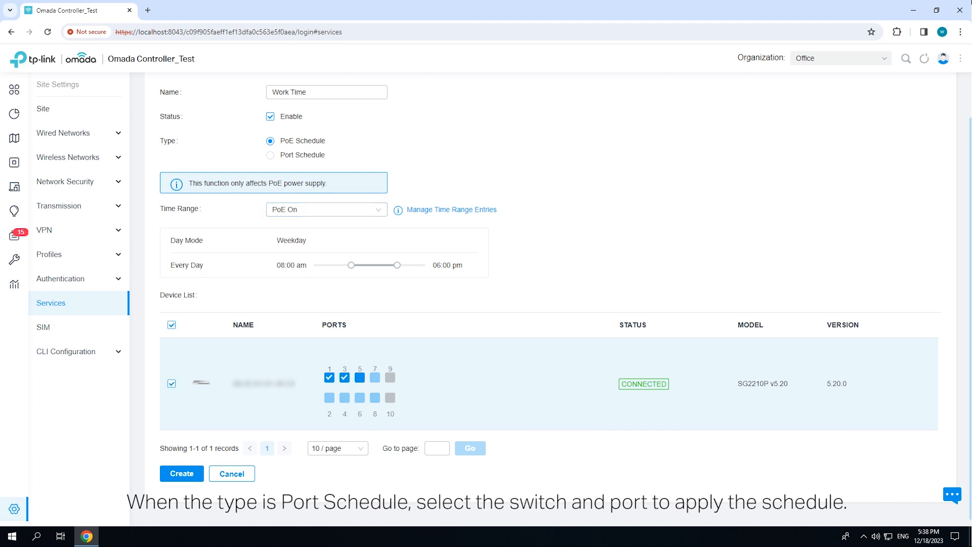
pyautogui.click(375, 377)
pyautogui.click(329, 398)
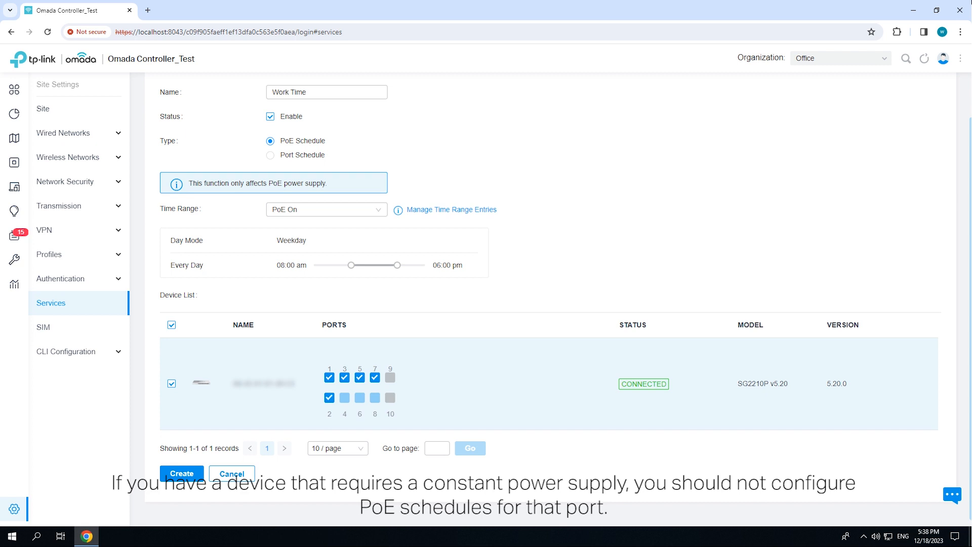
pyautogui.click(360, 398)
pyautogui.scroll(-1, 486, 304)
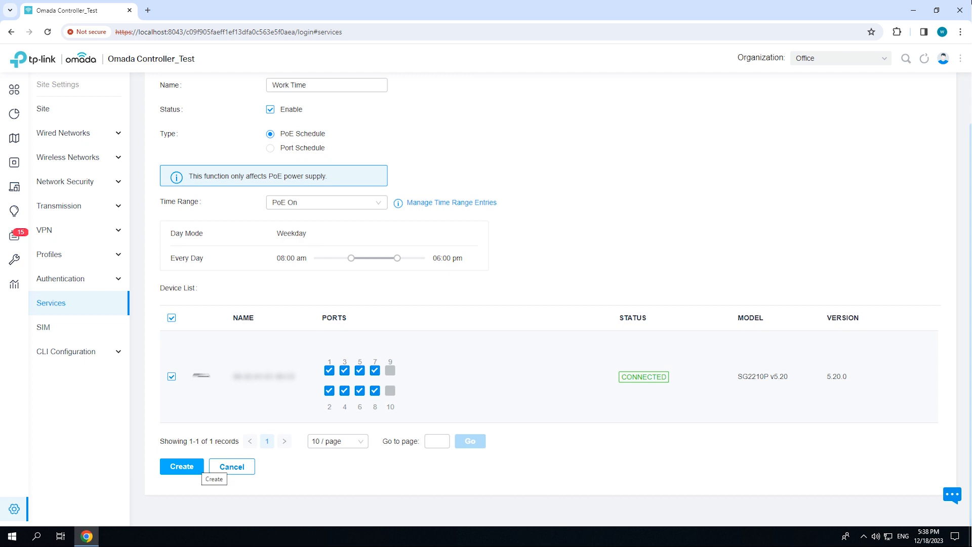
pyautogui.click(182, 466)
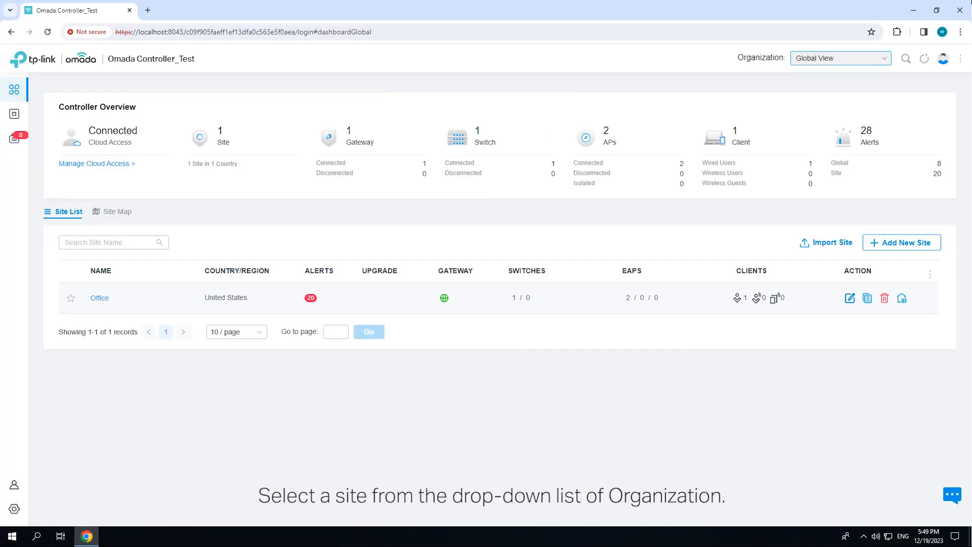
# Select the Office site and start a new upgrade schedule in its service settings
pyautogui.click(840, 58)
pyautogui.click(807, 100)
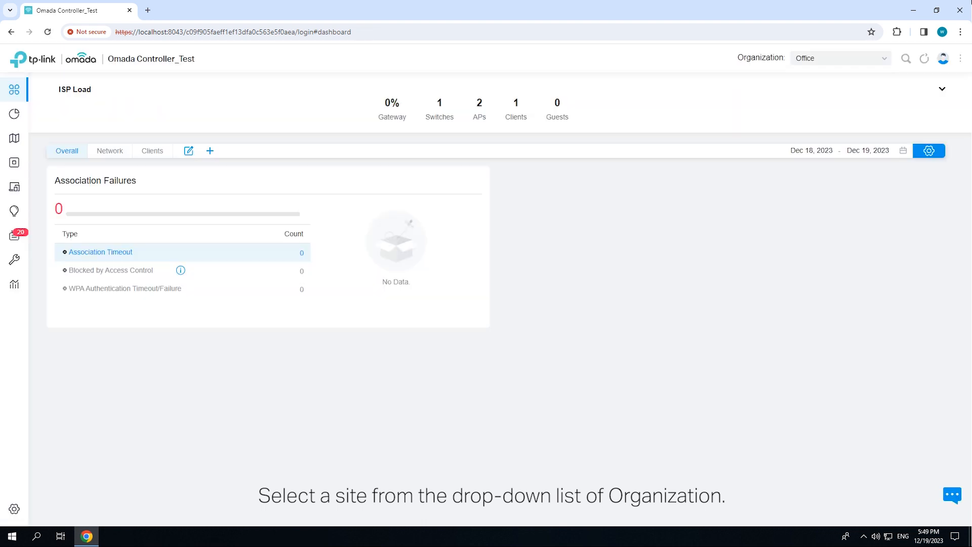
pyautogui.click(42, 508)
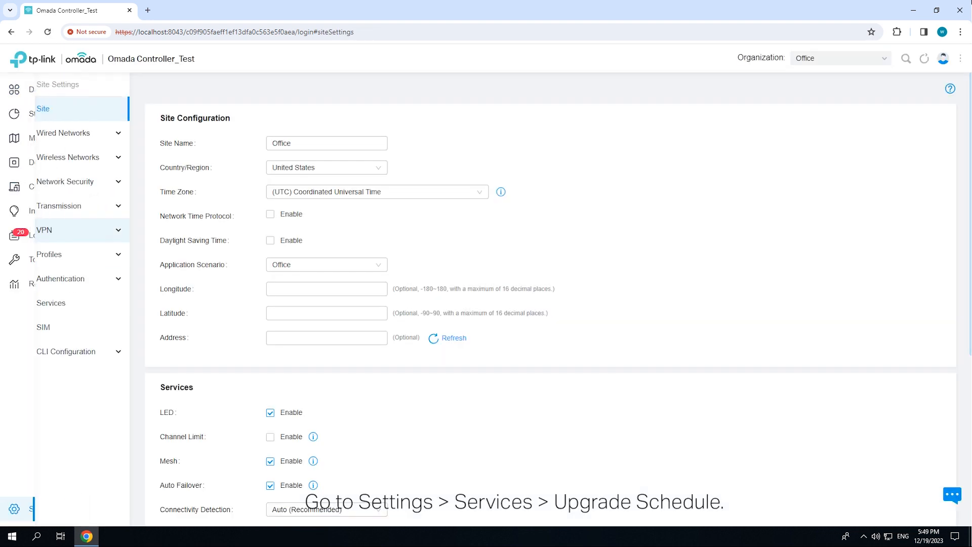
pyautogui.click(51, 303)
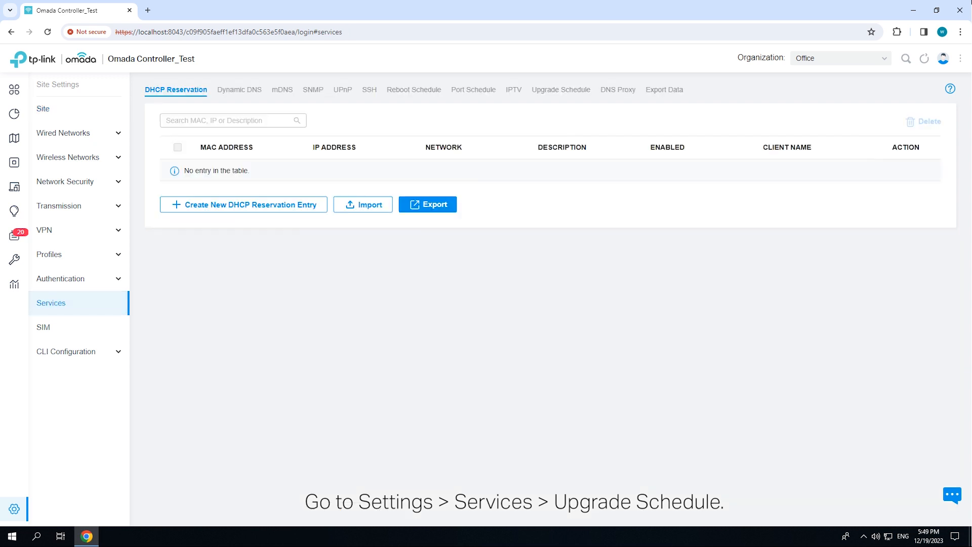
pyautogui.click(561, 89)
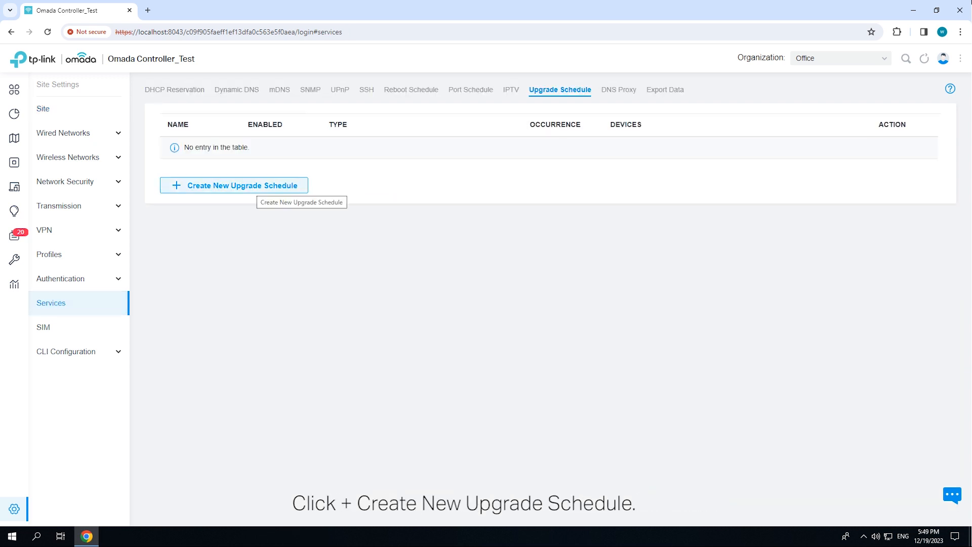
pyautogui.click(253, 186)
# Name the upgrade schedule Upgrade EAP
pyautogui.click(326, 143)
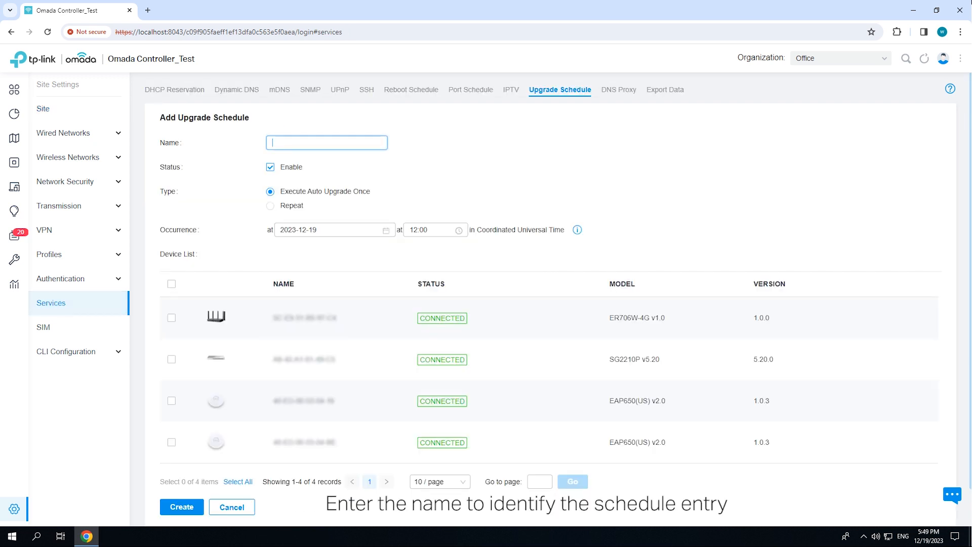
pyautogui.write('Upgrade EAP')
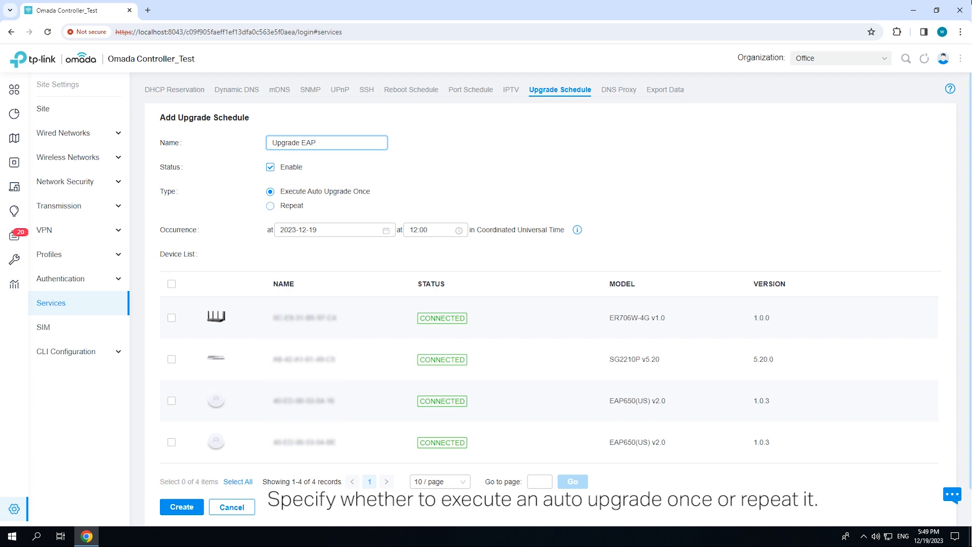
# Set the upgrade to repeat every month on day 1 at 00:00 and select both EAP650(US) access points
pyautogui.click(270, 206)
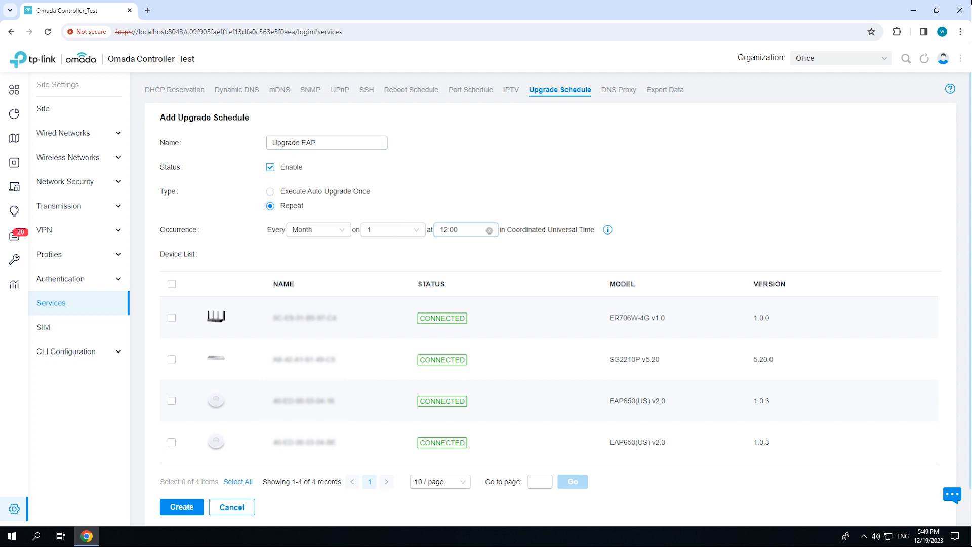
pyautogui.click(461, 230)
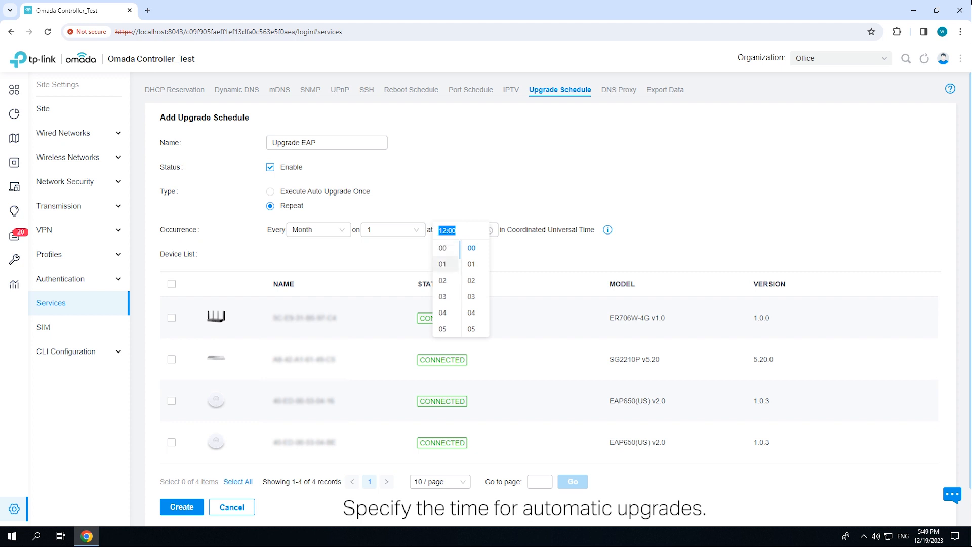
pyautogui.click(443, 247)
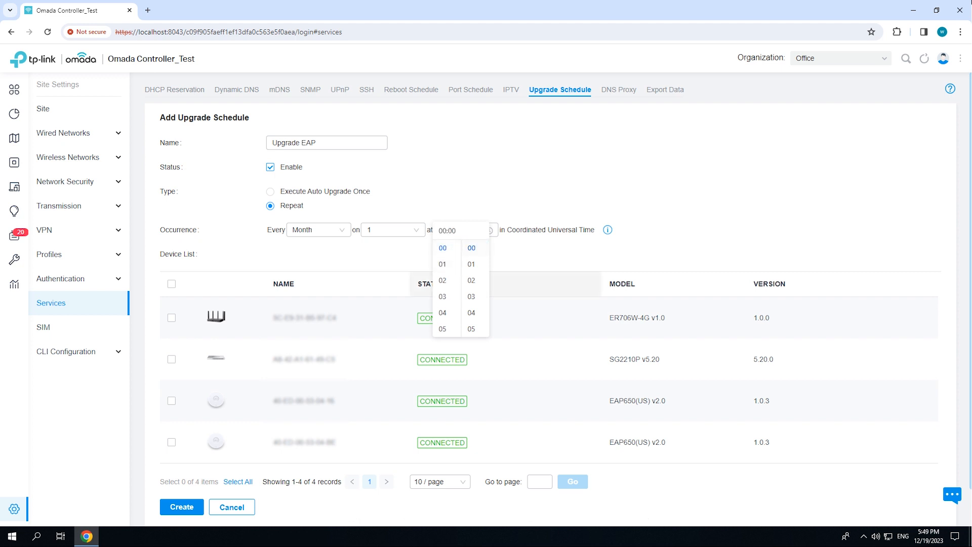
pyautogui.press('Escape')
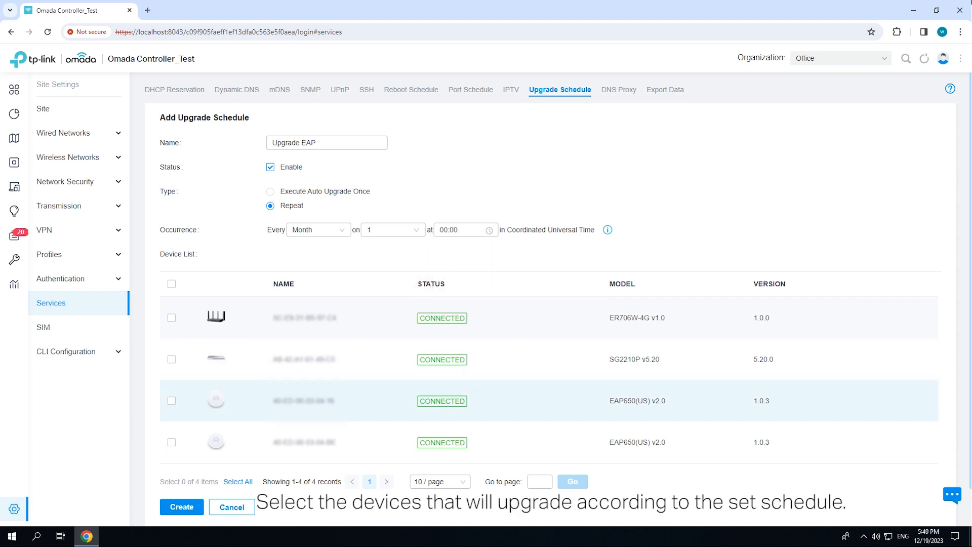
pyautogui.click(171, 400)
pyautogui.click(172, 442)
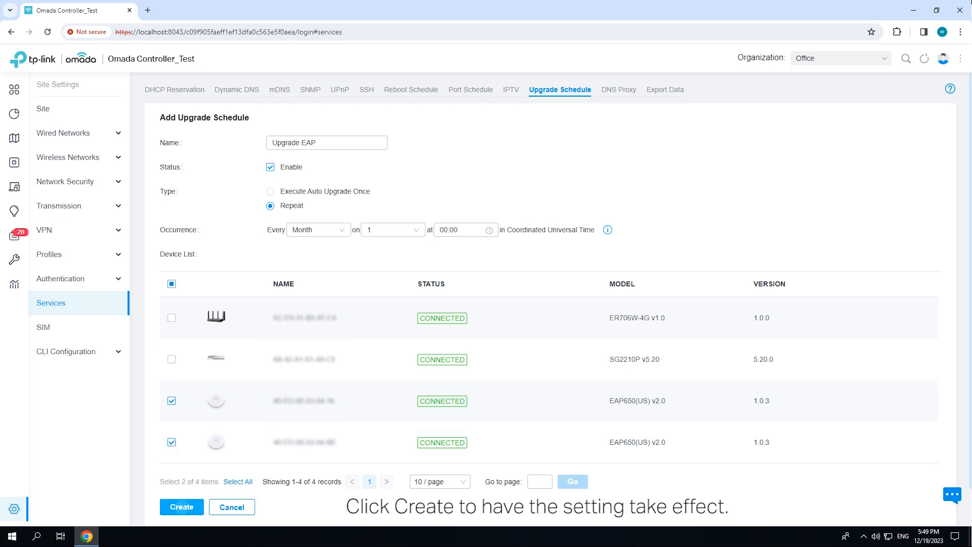
# Create the Upgrade EAP schedule with the configured monthly occurrence and selected access points
pyautogui.click(181, 506)
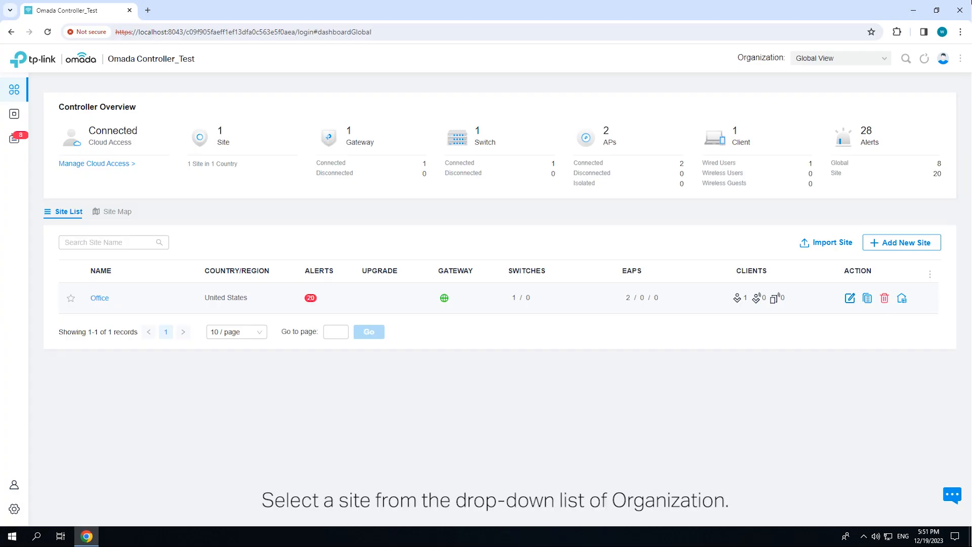
# Select the Office site and open the reboot schedules in its service settings
pyautogui.click(840, 58)
pyautogui.click(807, 101)
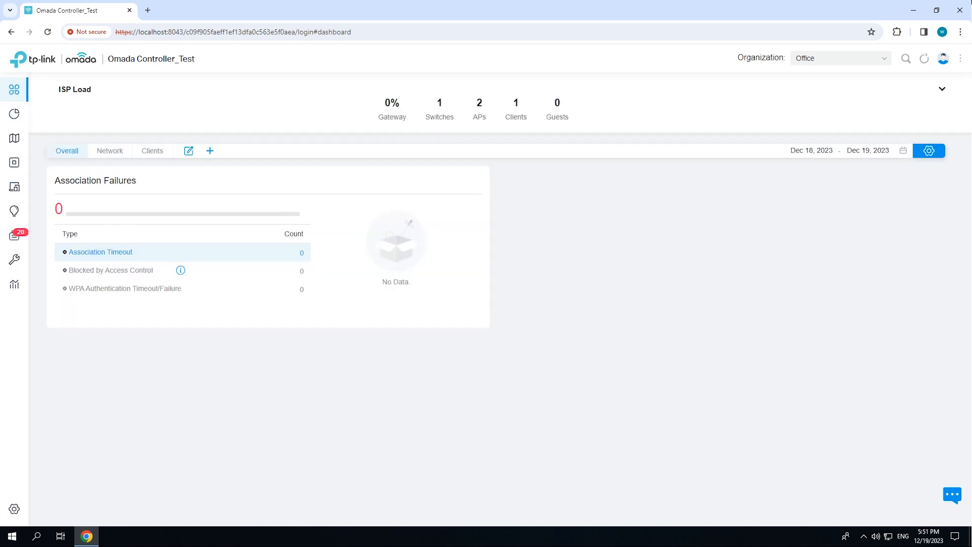
pyautogui.click(14, 509)
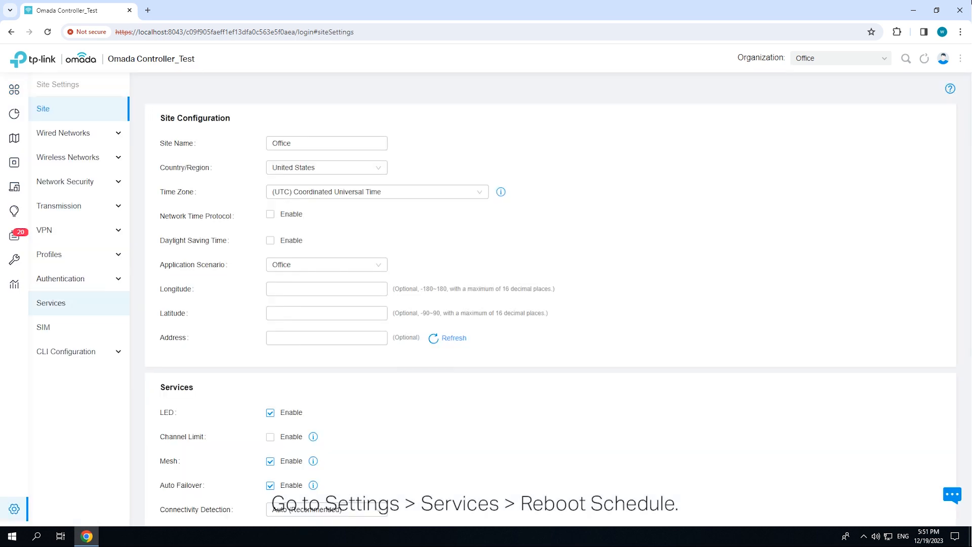
pyautogui.click(51, 303)
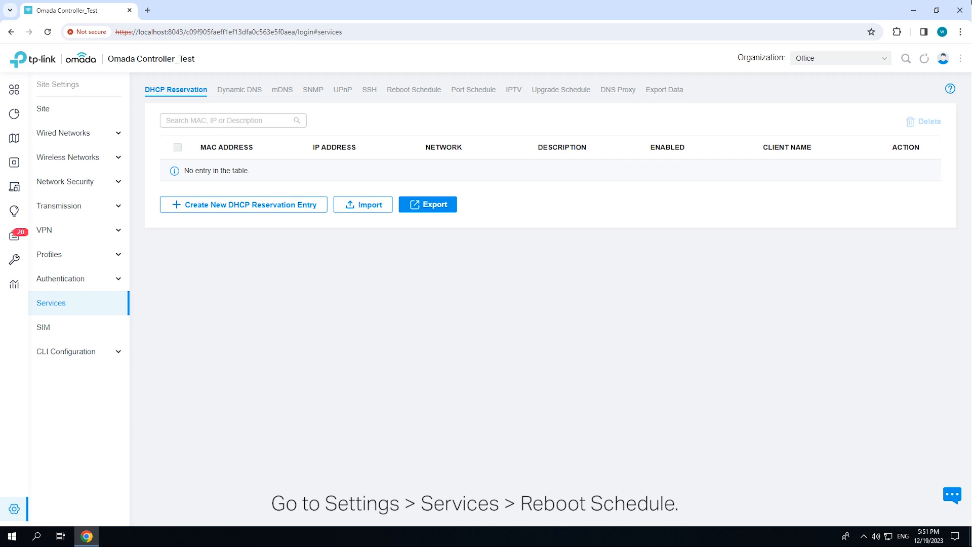
pyautogui.click(413, 90)
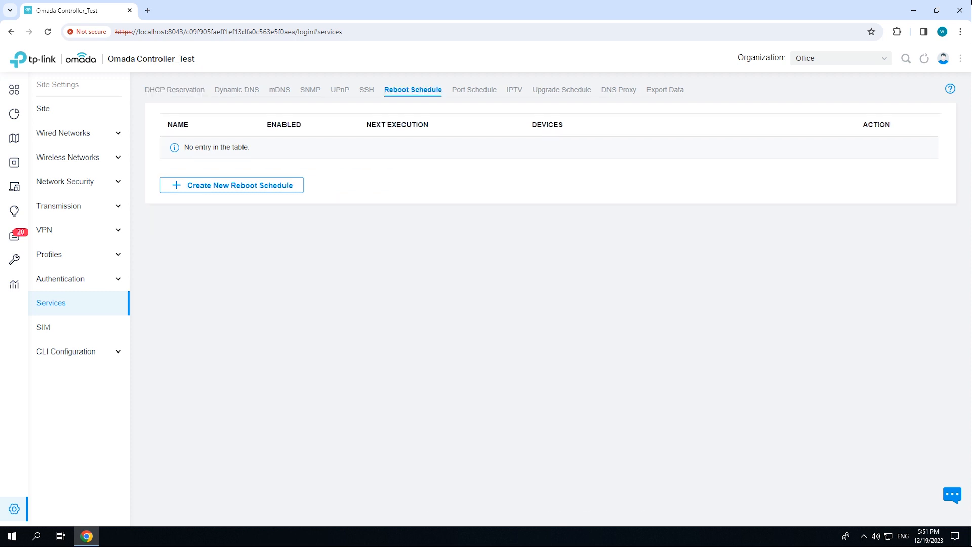
# Start a new reboot schedule and name it Reboot EAP
pyautogui.click(233, 184)
pyautogui.click(327, 143)
pyautogui.write('Reboot')
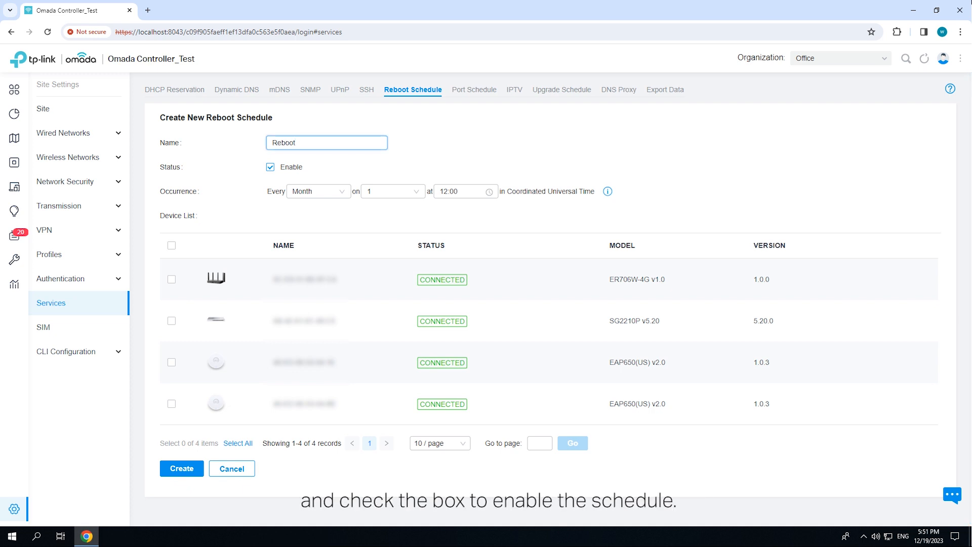
pyautogui.write(' EAP')
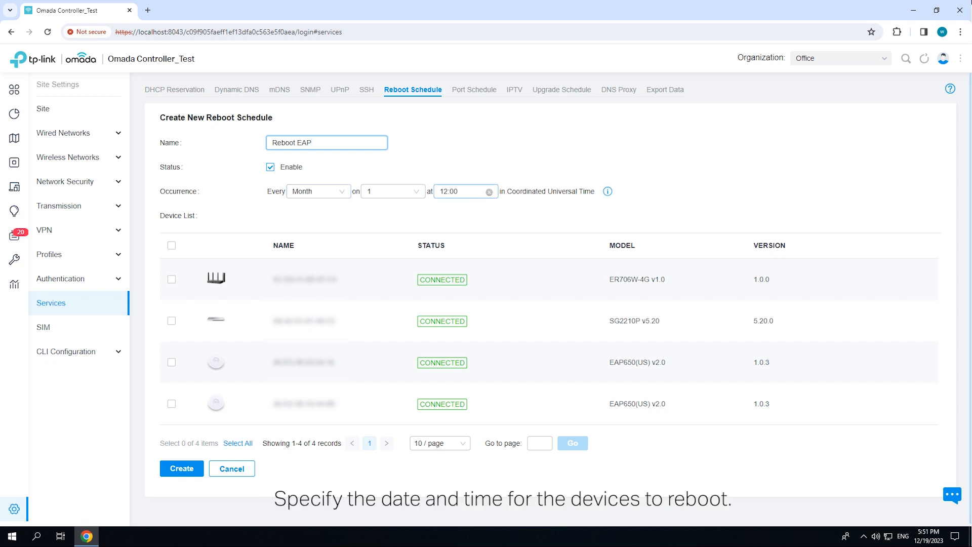
# Set the reboot schedule's time of occurrence to 00:00
pyautogui.click(455, 191)
pyautogui.scroll(4, 445, 210)
pyautogui.click(444, 210)
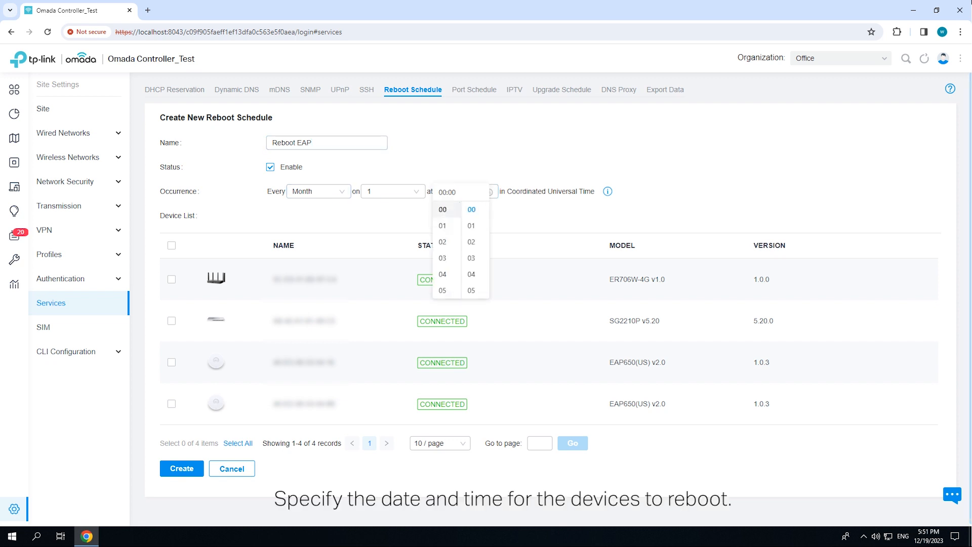
pyautogui.click(527, 214)
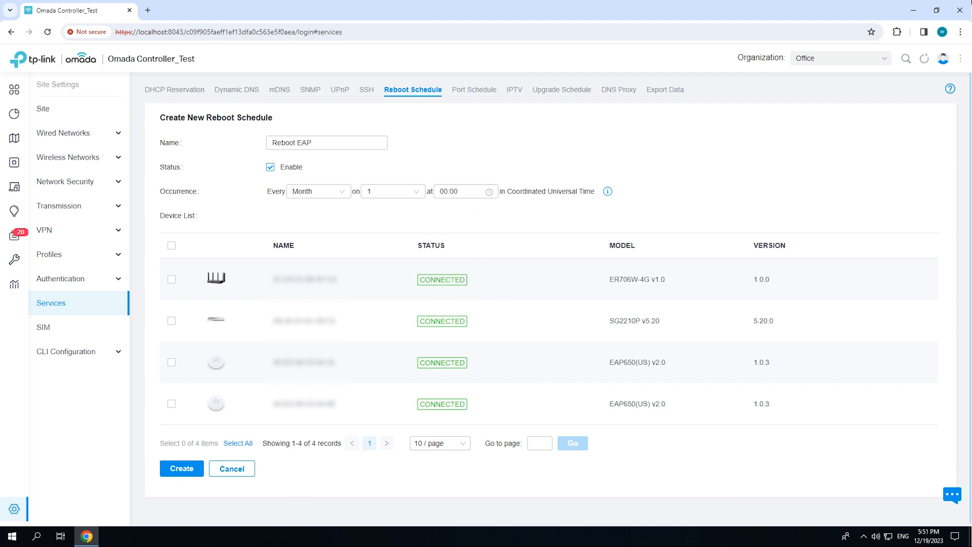
# Select both EAP650(US) access points for the reboot schedule and create it
pyautogui.click(172, 362)
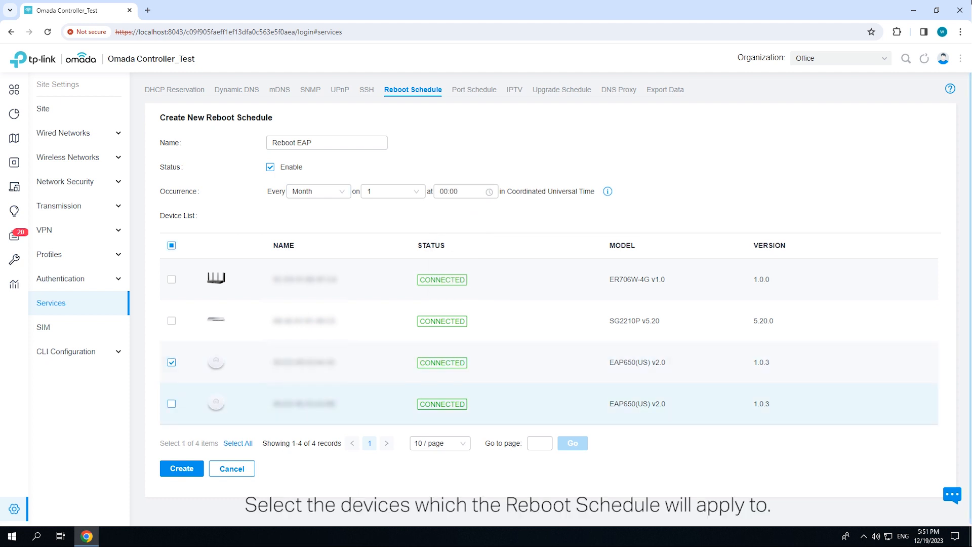
pyautogui.click(172, 403)
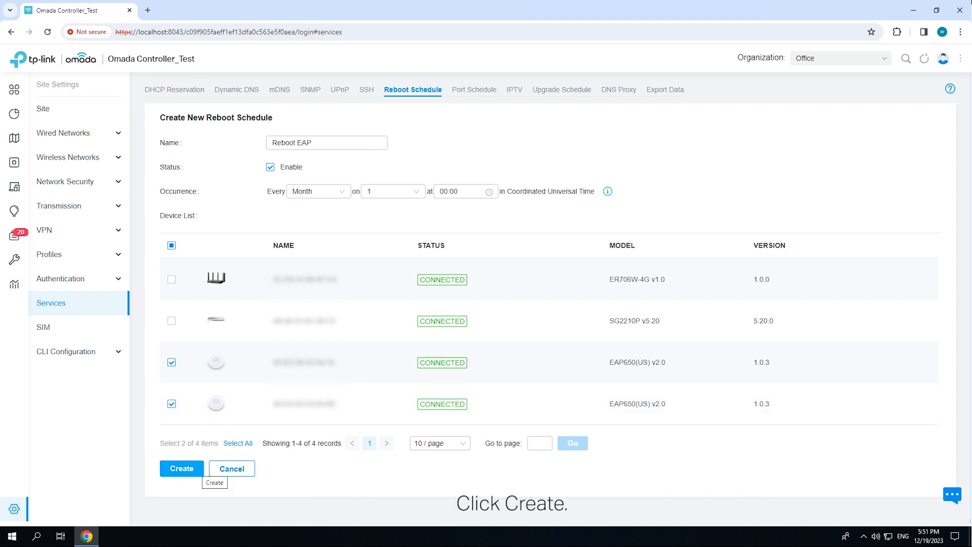
pyautogui.click(199, 469)
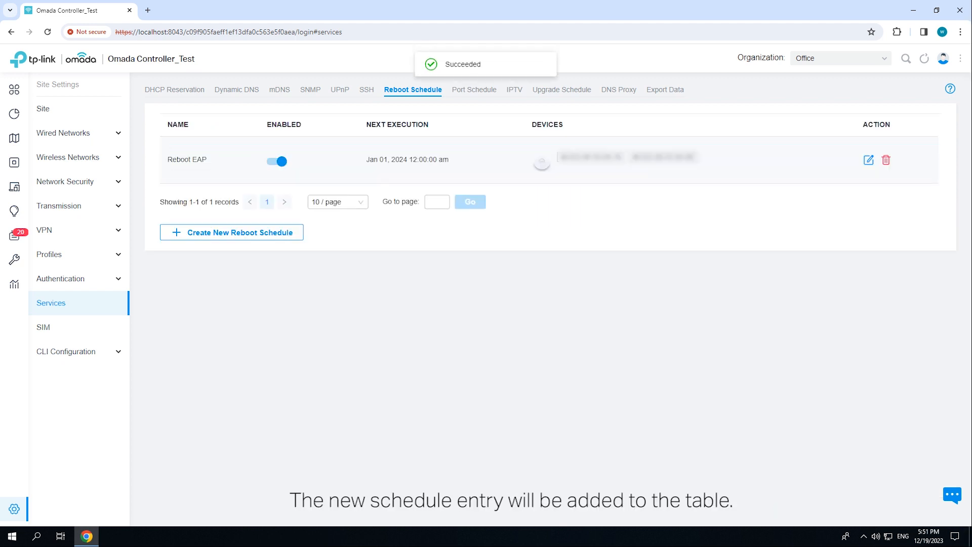